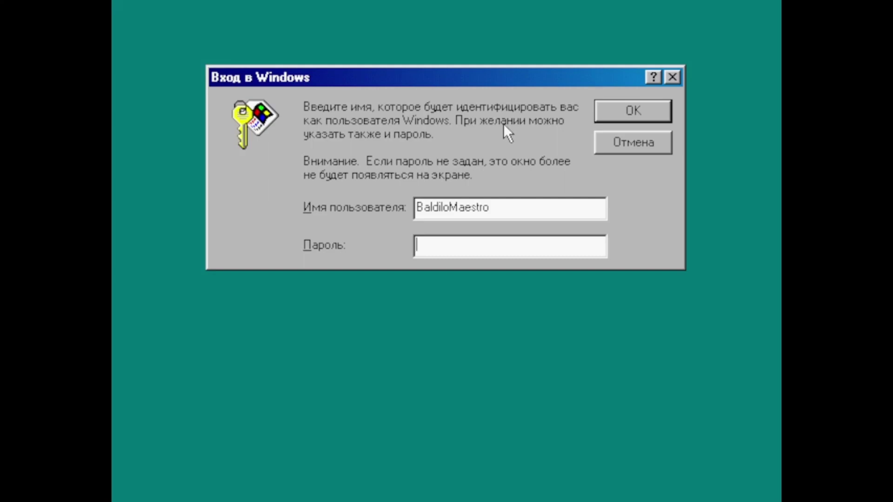
- Sign in to Windows with the password left blank and close the Winoldap error dialog
left_click(627, 101)
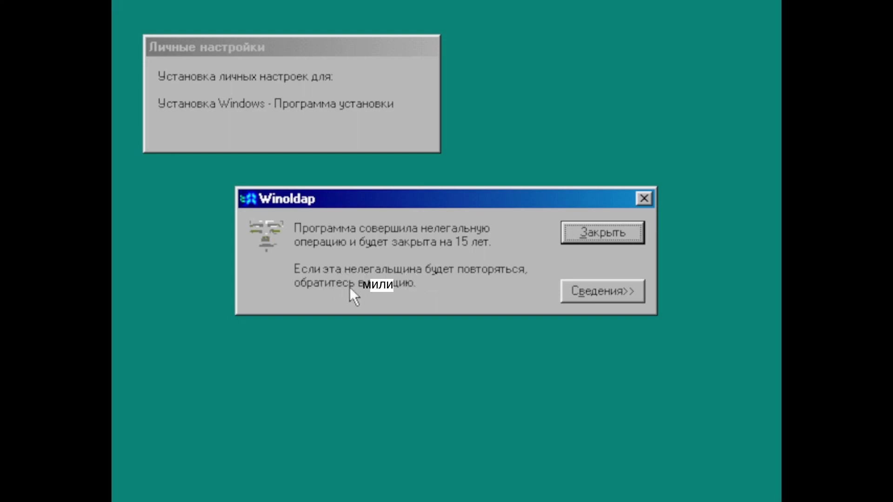
left_click(597, 228)
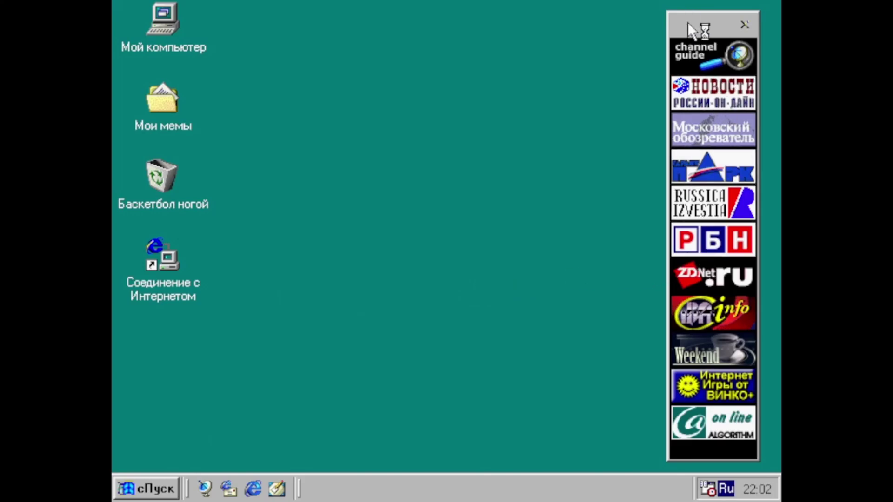
mouse_move(701, 136)
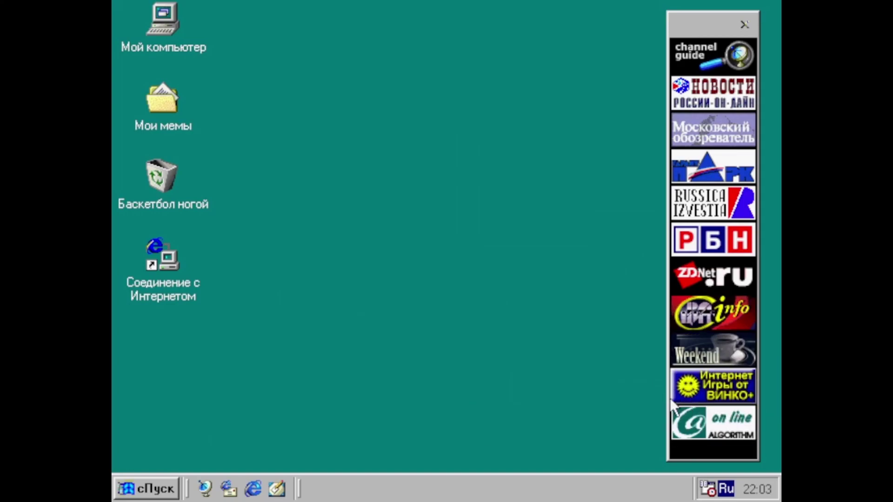
mouse_move(677, 257)
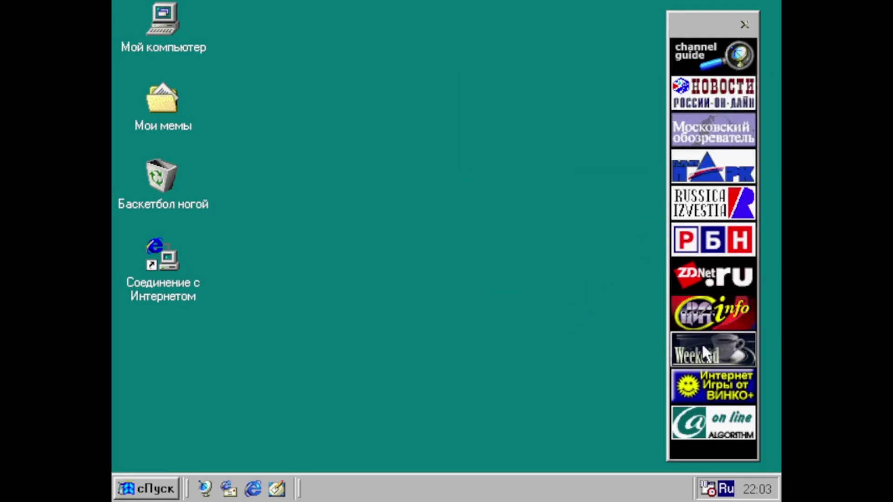
mouse_move(703, 435)
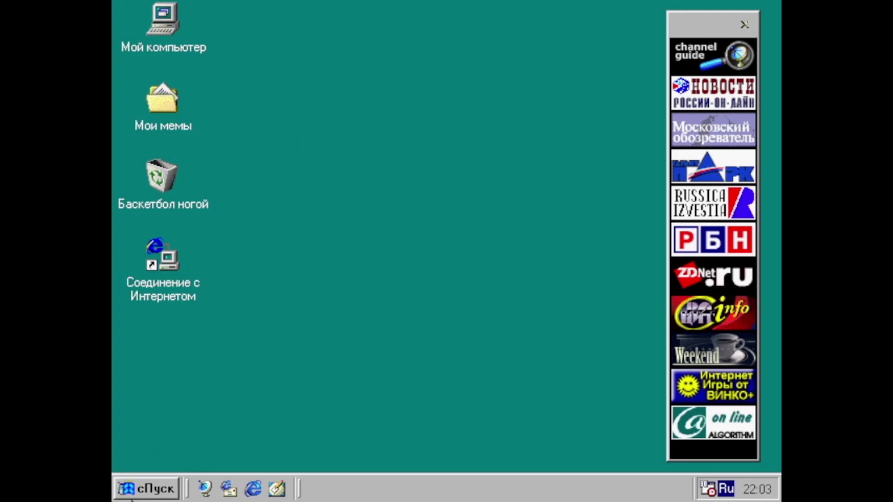
left_click(158, 494)
left_click(403, 387)
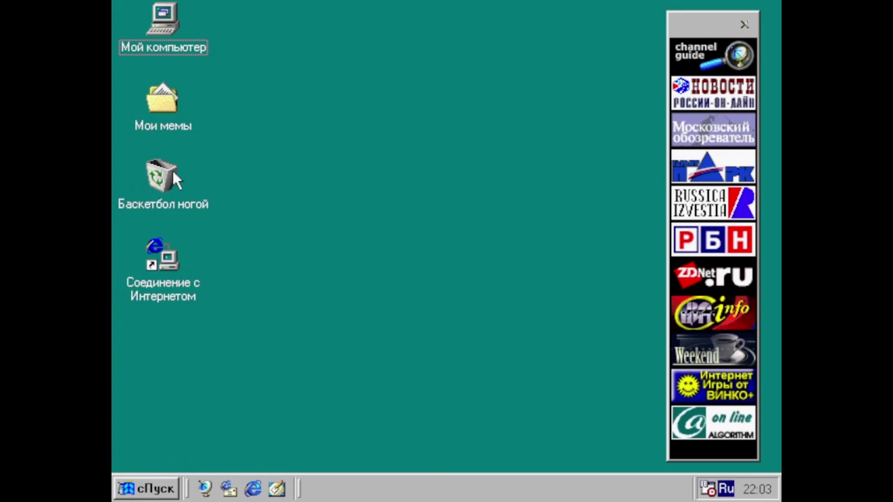
- Open the Мои мемы folder from the desktop to view its contents, and close it again
double_click(163, 116)
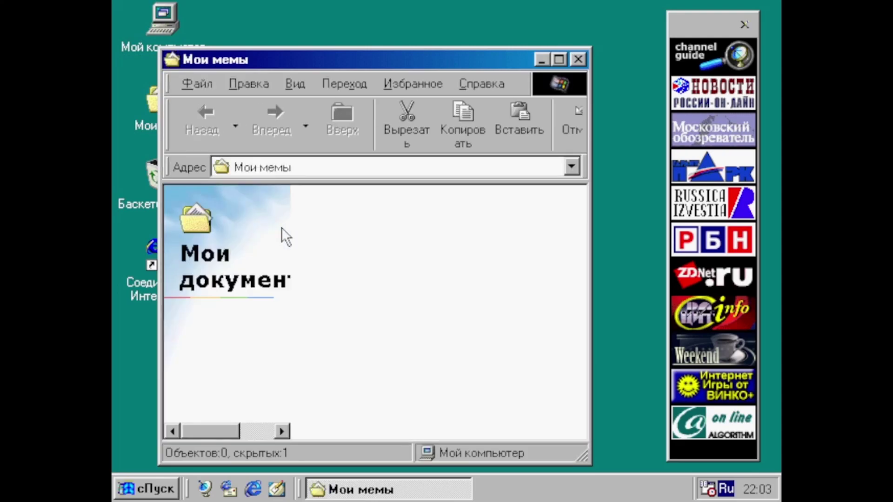
mouse_move(202, 433)
left_mouse_down()
mouse_move(246, 429)
mouse_move(208, 433)
left_mouse_up()
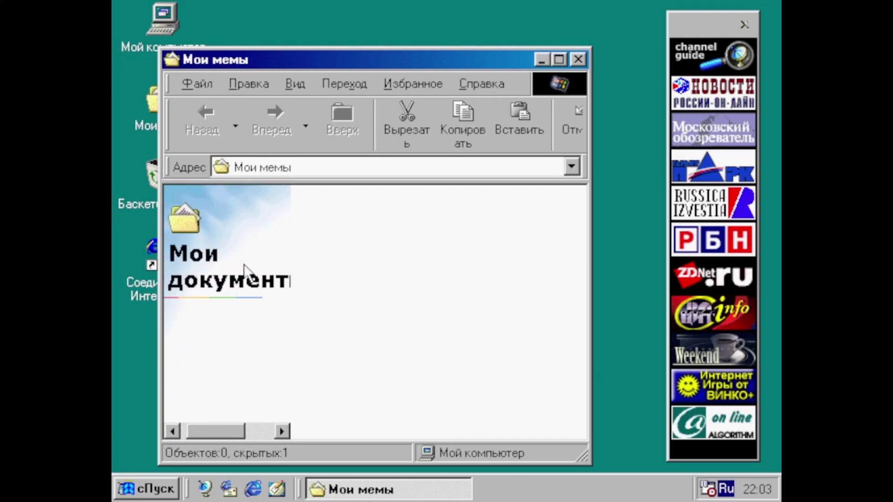
left_click(581, 57)
left_click(321, 154)
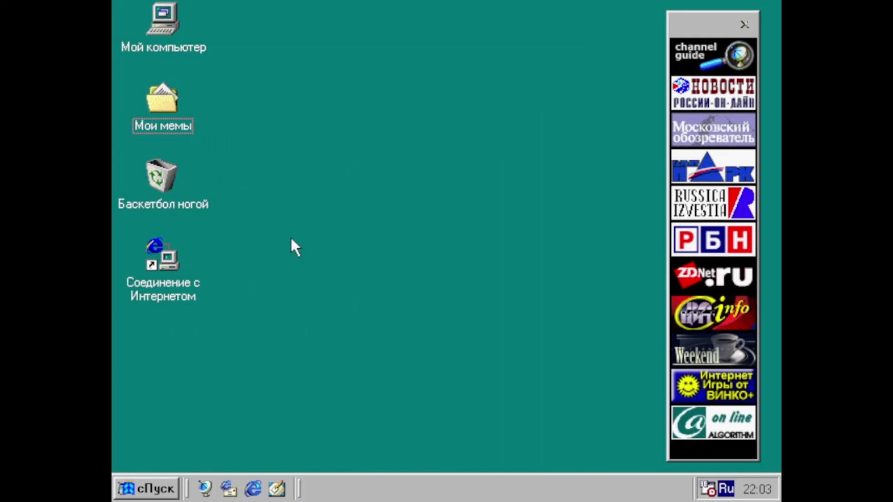
left_click(257, 488)
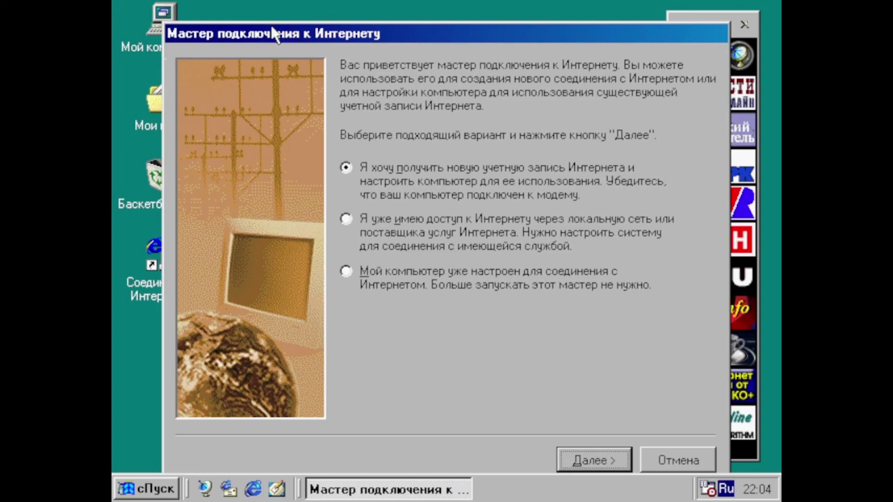
left_click_drag(308, 37, 297, 24)
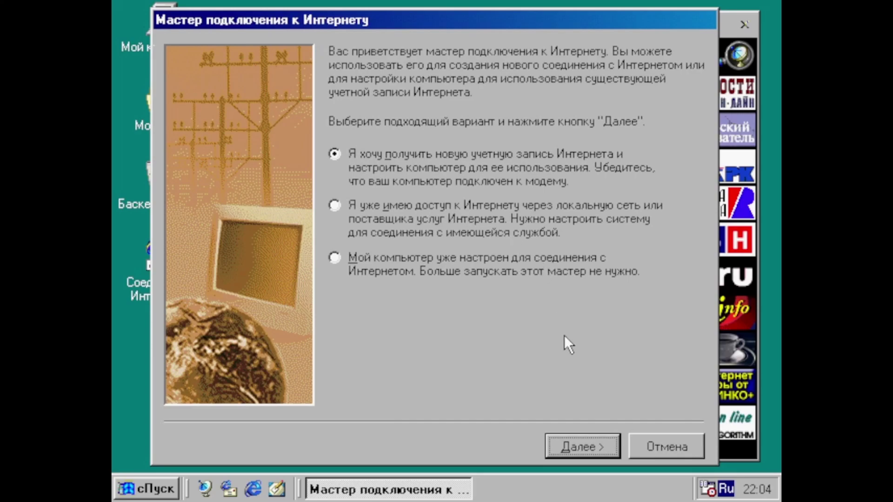
left_click(678, 446)
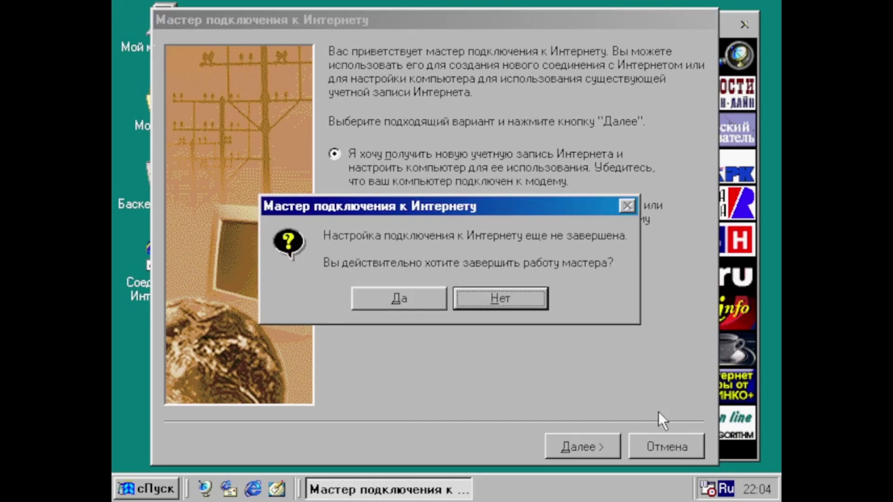
left_click(386, 293)
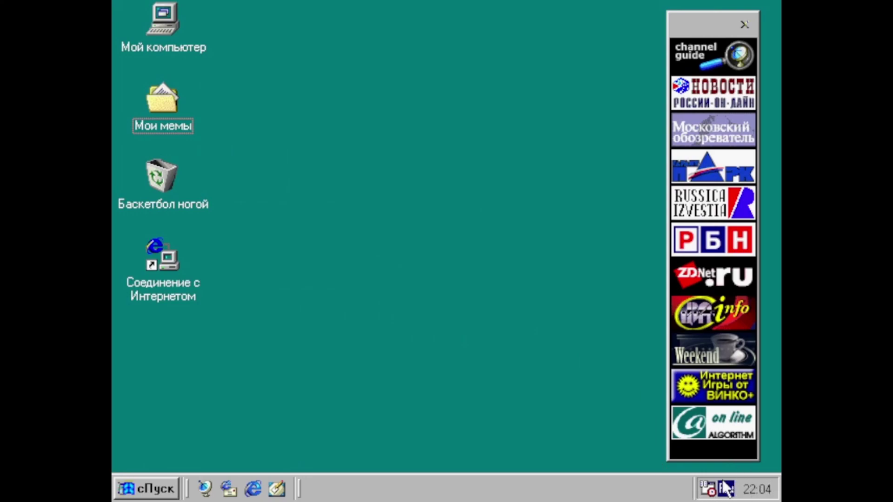
key("alt+shift")
key("alt+shift")
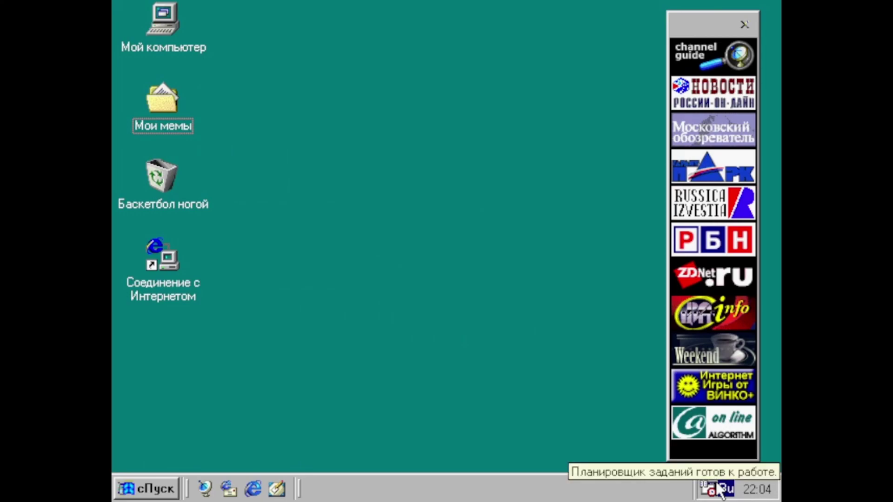
left_click(124, 489)
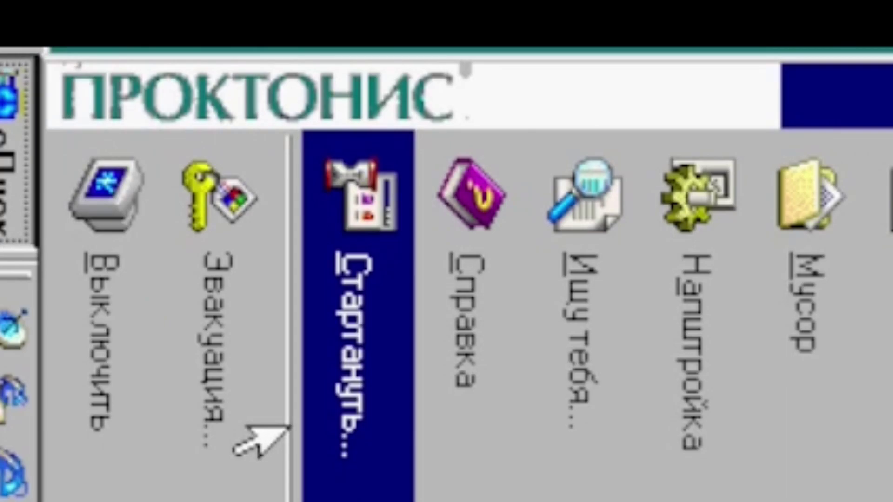
left_click(414, 375)
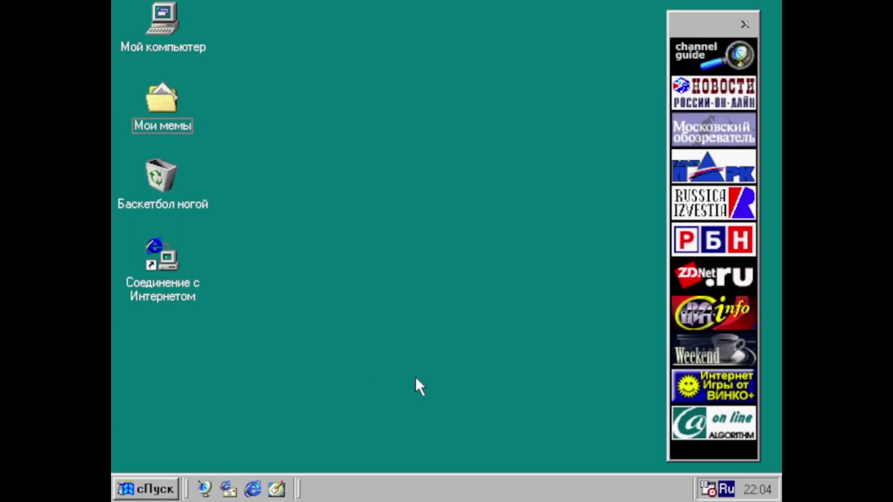
left_click(88, 485)
- Browse from Мой компьютер to the C:\OLEGDOTS\EEA folder, view it, and close the window
double_click(175, 17)
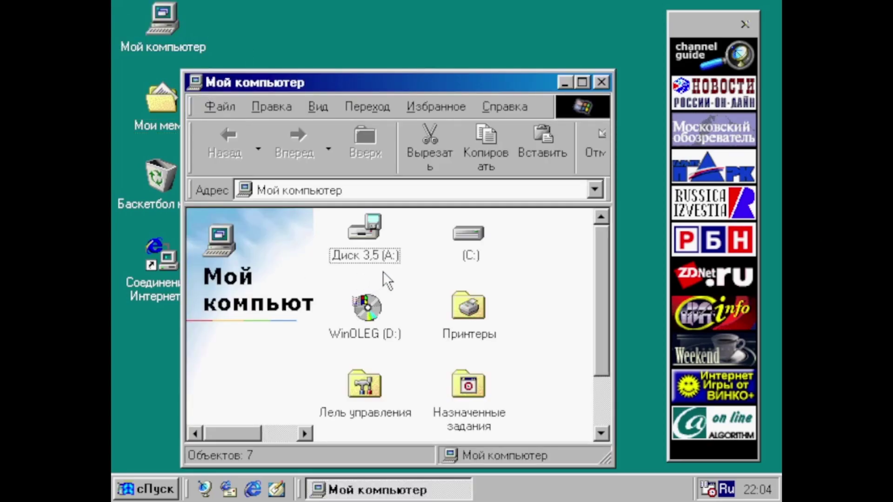
left_click(467, 256)
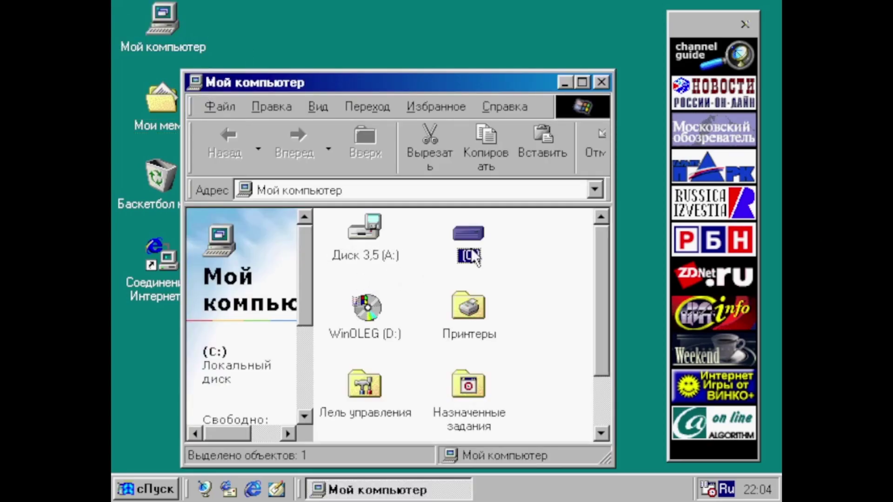
double_click(473, 255)
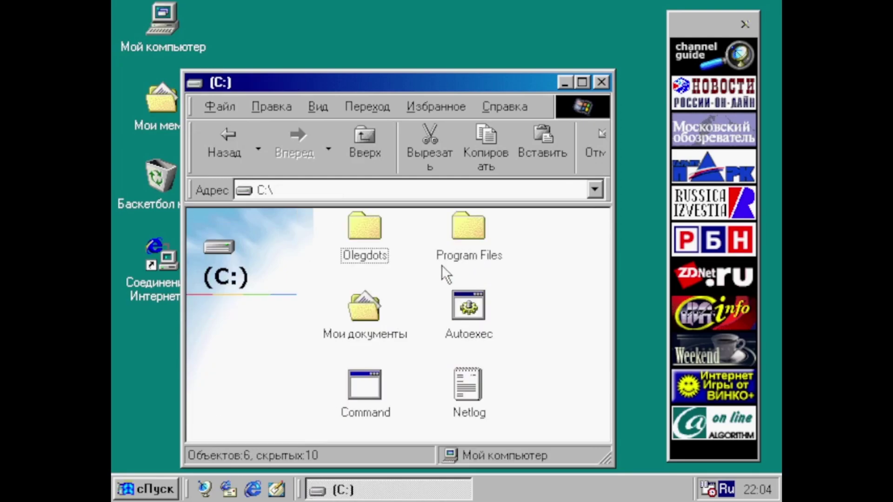
double_click(367, 245)
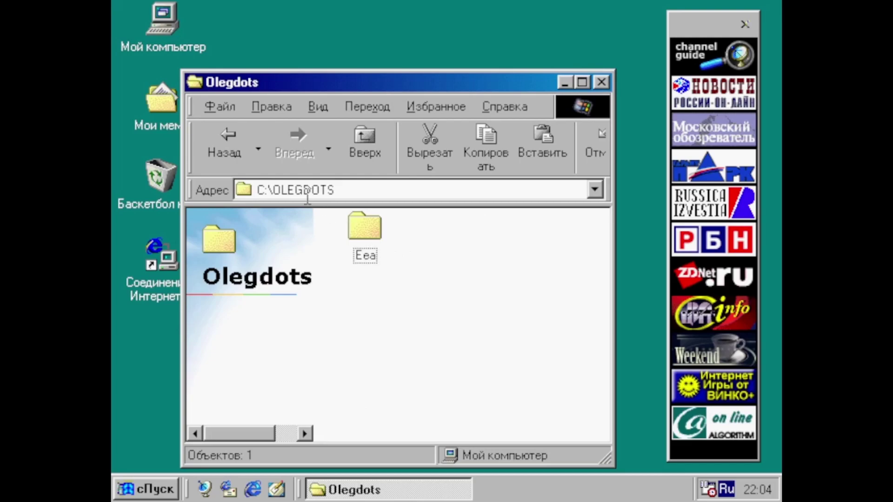
double_click(362, 260)
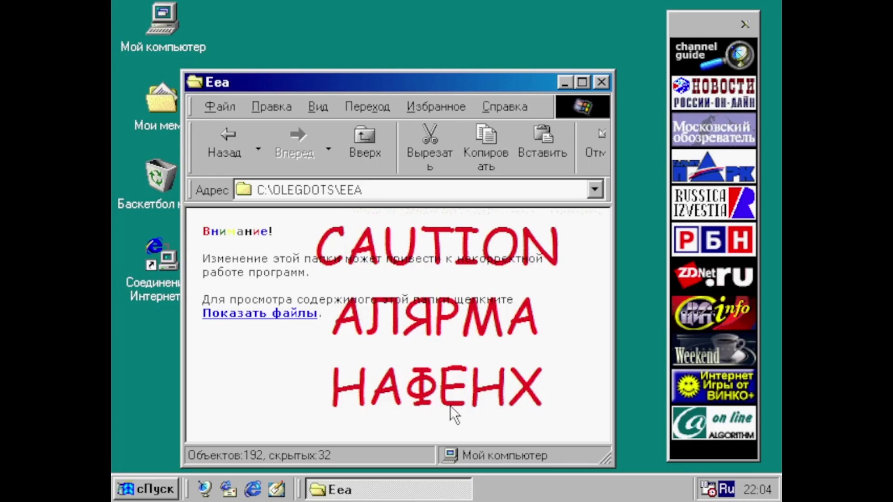
left_click(600, 80)
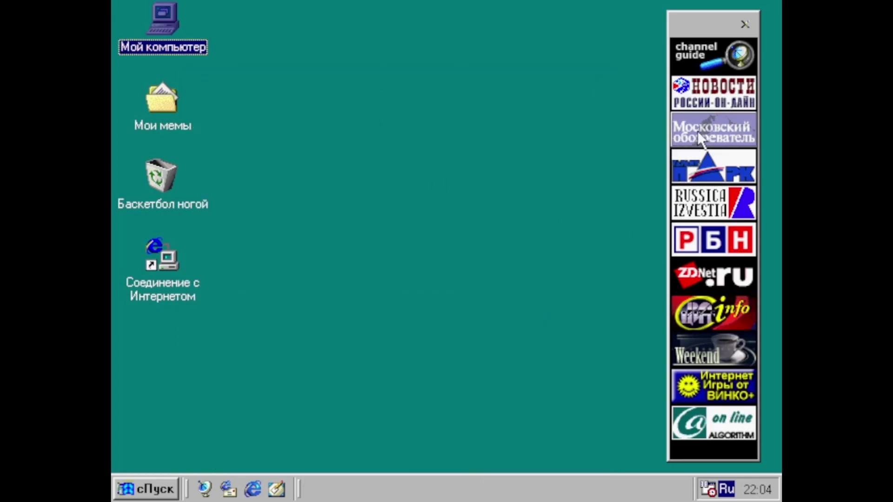
- Apply the Windows98 wallpaper in the display properties, enable Active Desktop, and move the dialog aside to view the desktop
right_click(376, 236)
left_click(448, 428)
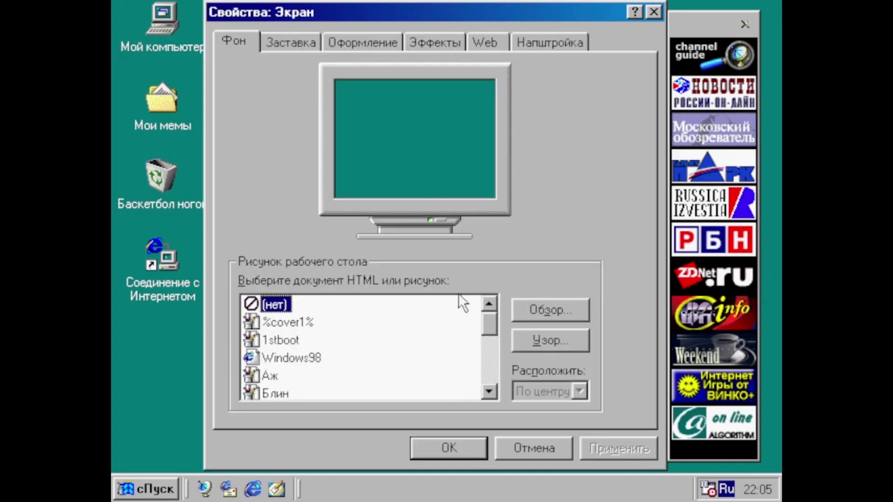
left_click(285, 357)
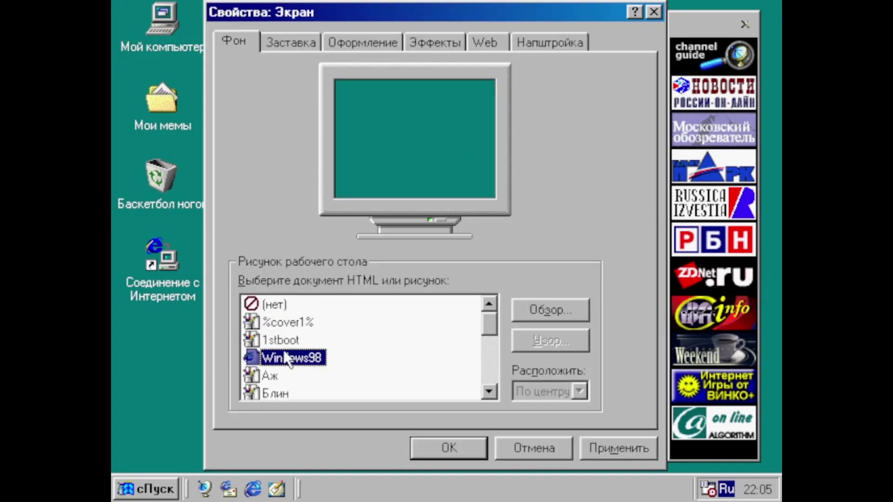
left_click(609, 450)
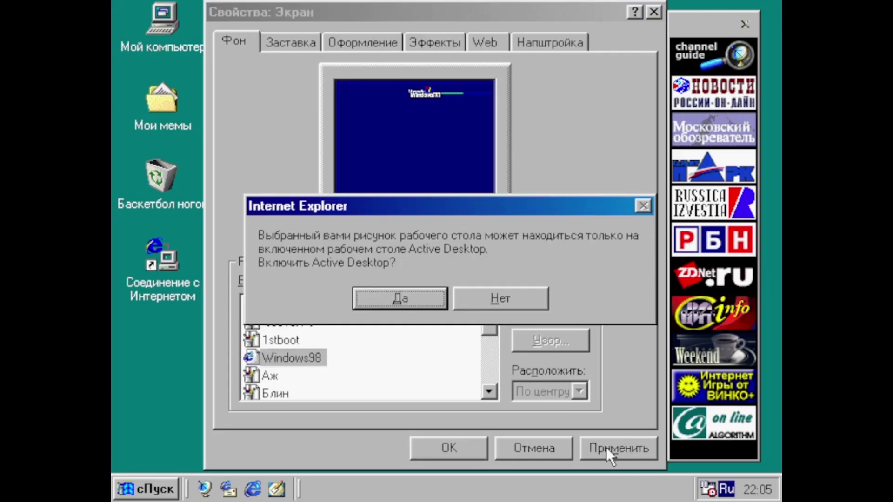
left_click(404, 297)
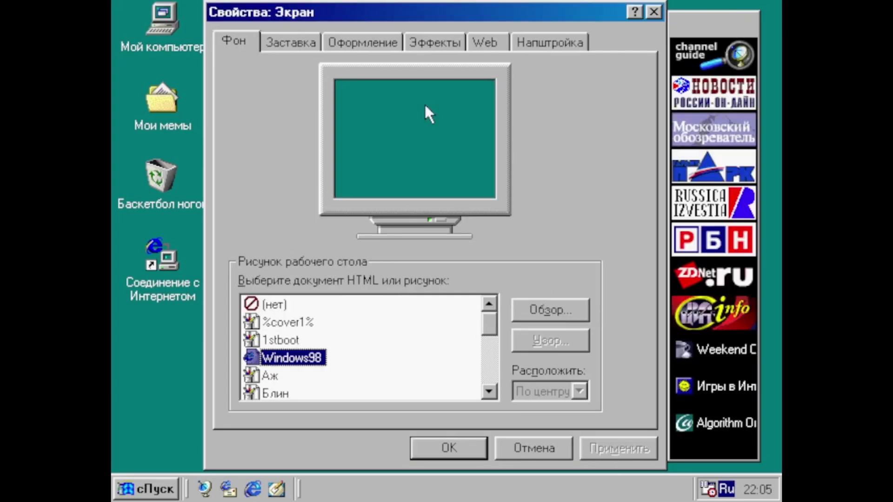
left_click_drag(395, 15, 326, 155)
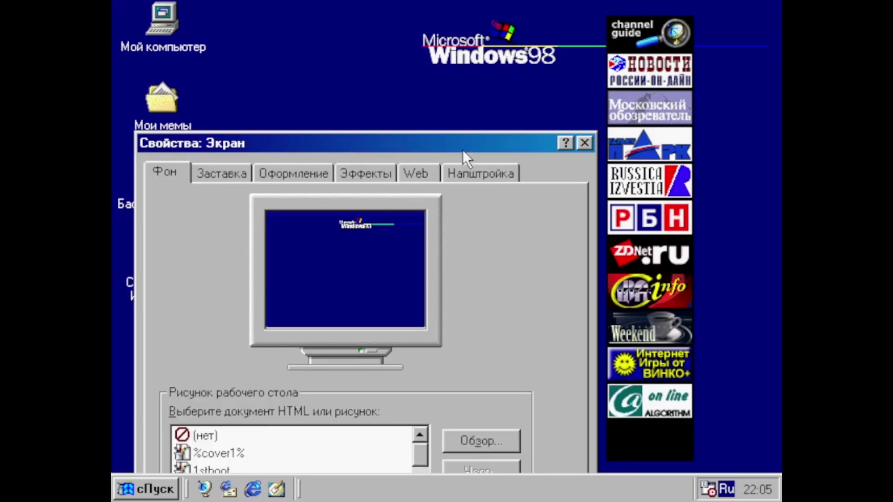
left_click_drag(470, 144, 474, 19)
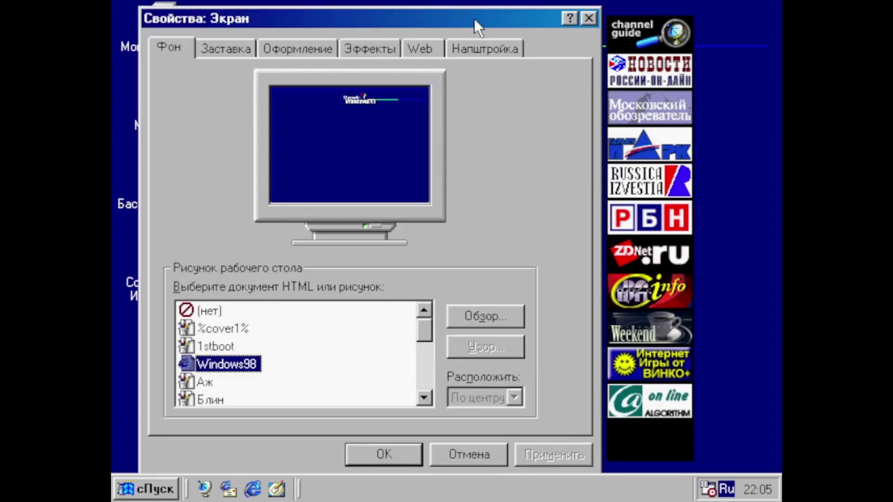
- Set the screen area to 1024 by 768 pixels, apply it, and keep the new desktop size
left_click(486, 44)
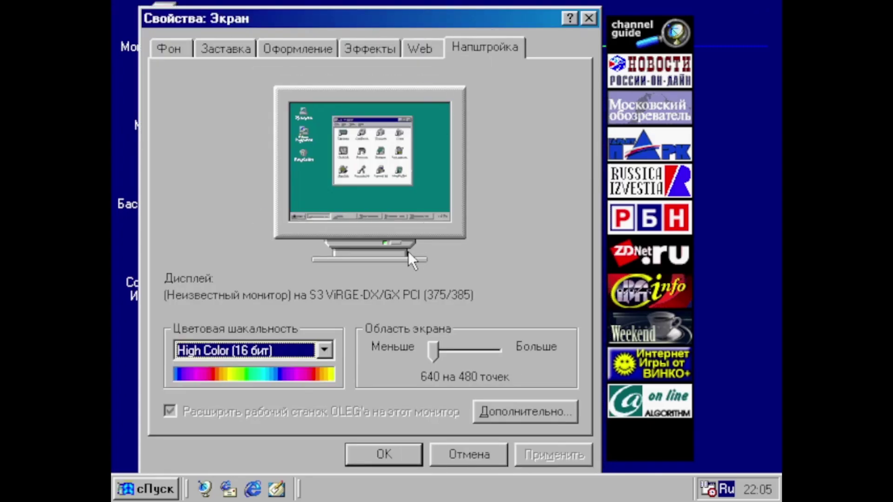
left_click_drag(438, 362, 469, 356)
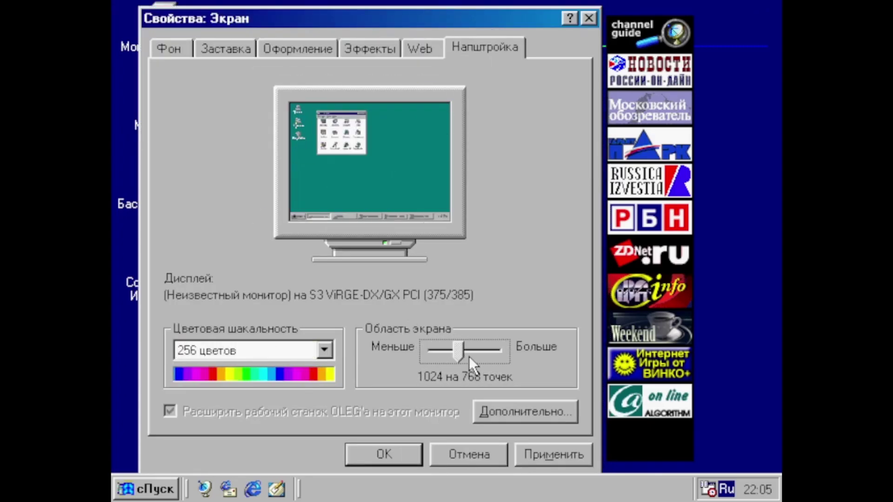
left_click(541, 455)
left_click(535, 374)
left_click(584, 397)
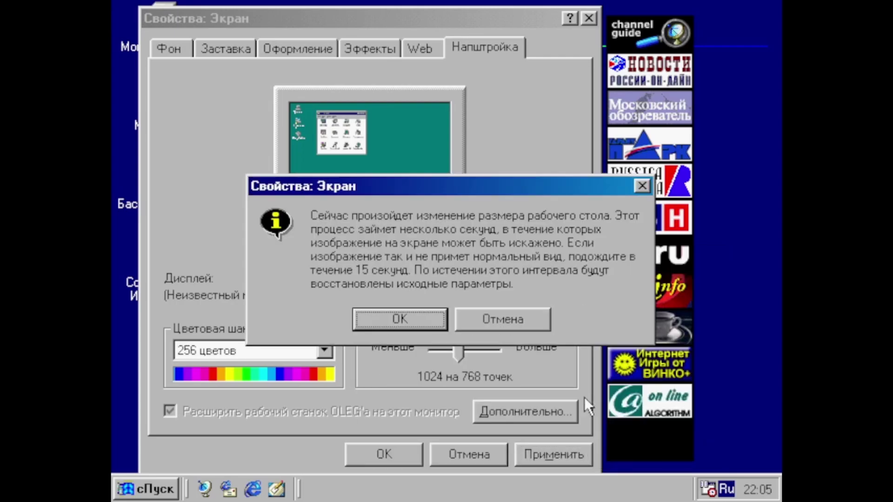
left_click(373, 320)
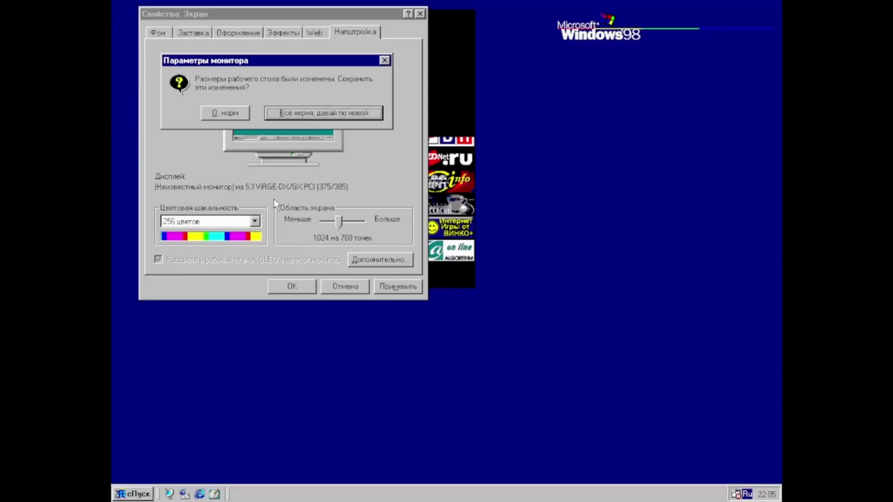
left_click(220, 113)
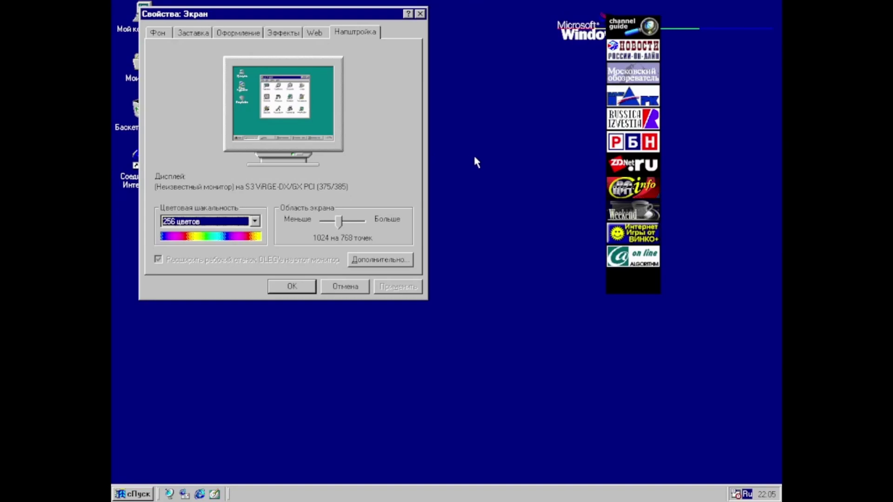
key("Down")
key("Down")
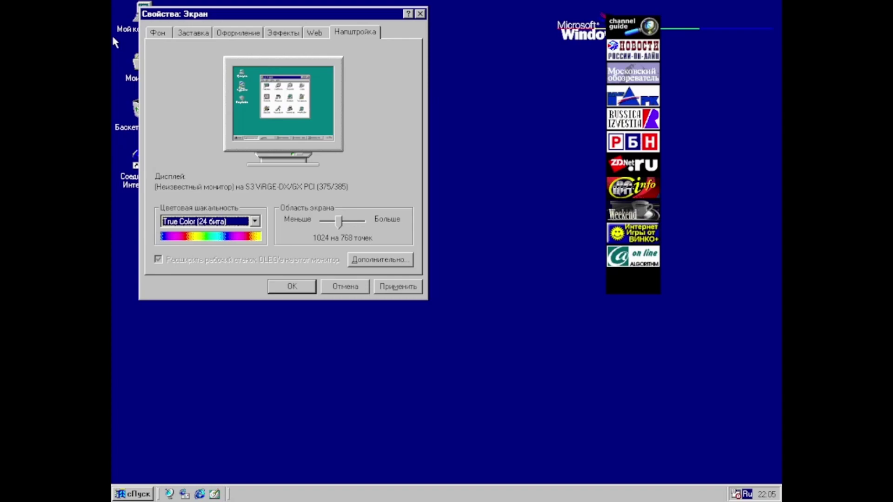
left_click(154, 33)
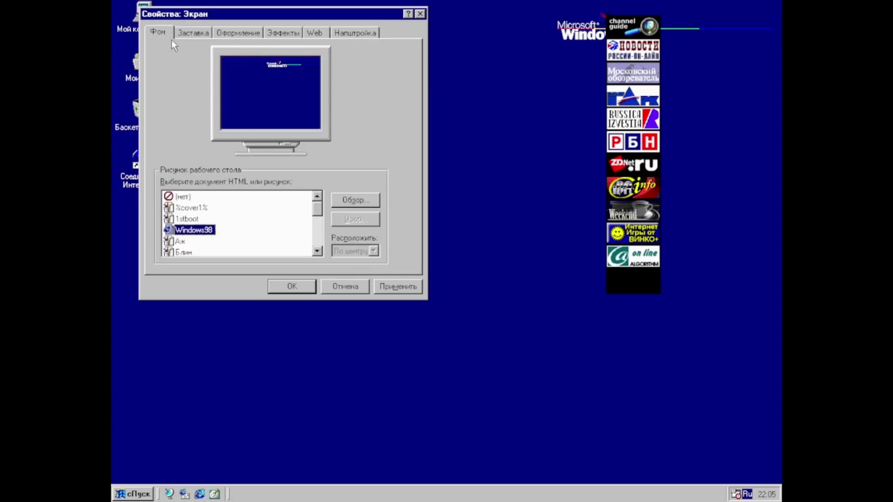
left_click(183, 242)
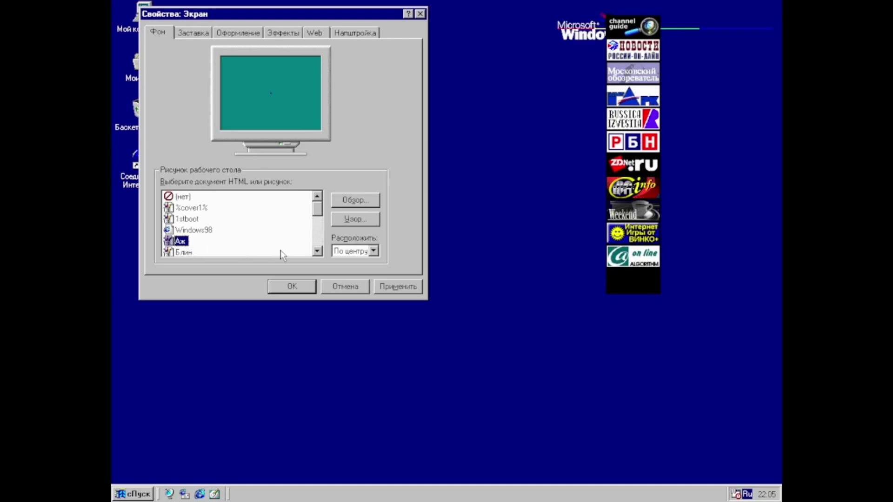
left_click(340, 289)
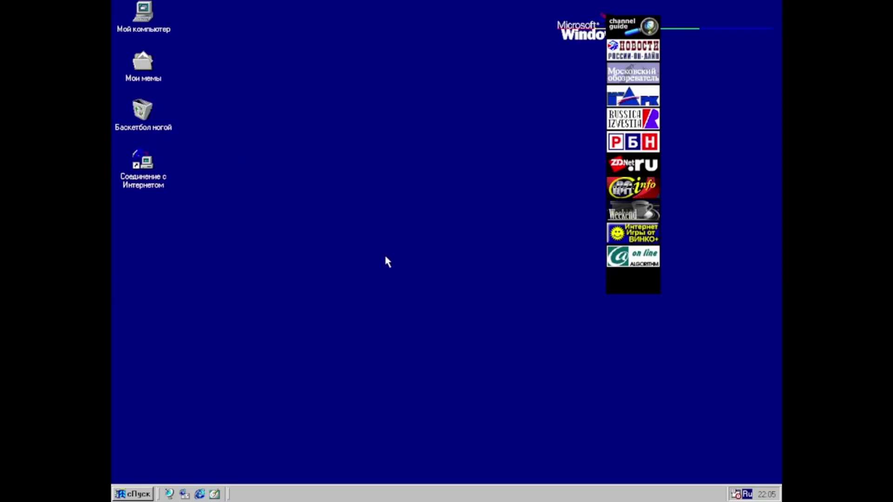
- Move the Active Desktop channel bar away from the Windows 98 logo to the free area near the desktop's right edge
mouse_move(632, 9)
left_click_drag(633, 10, 735, 111)
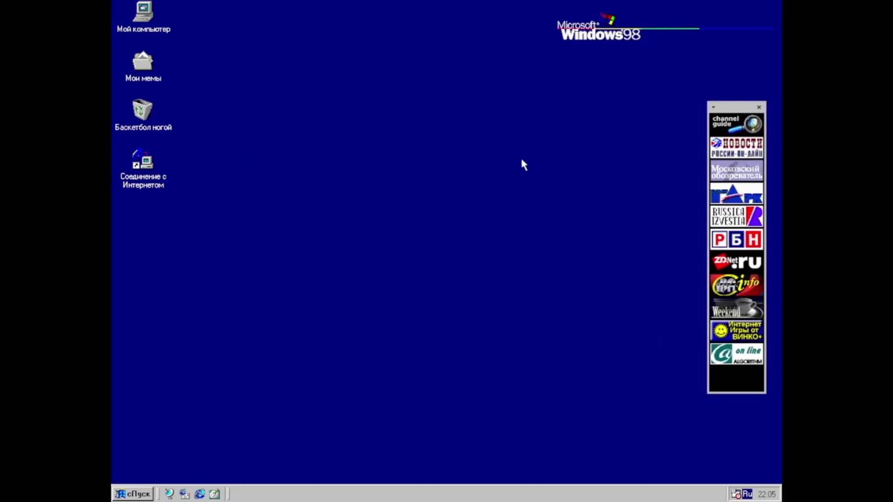
left_click(581, 227)
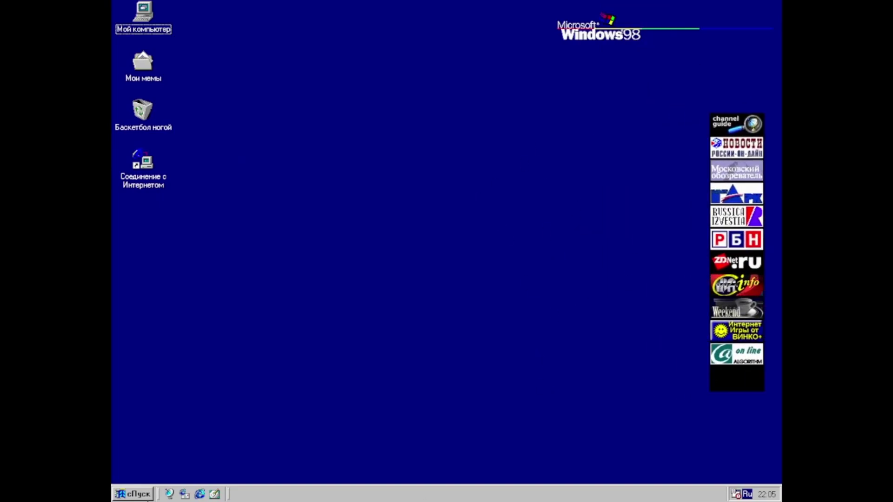
- Set a custom font size of 150% in the advanced display adapter properties of the desktop
right_click(260, 347)
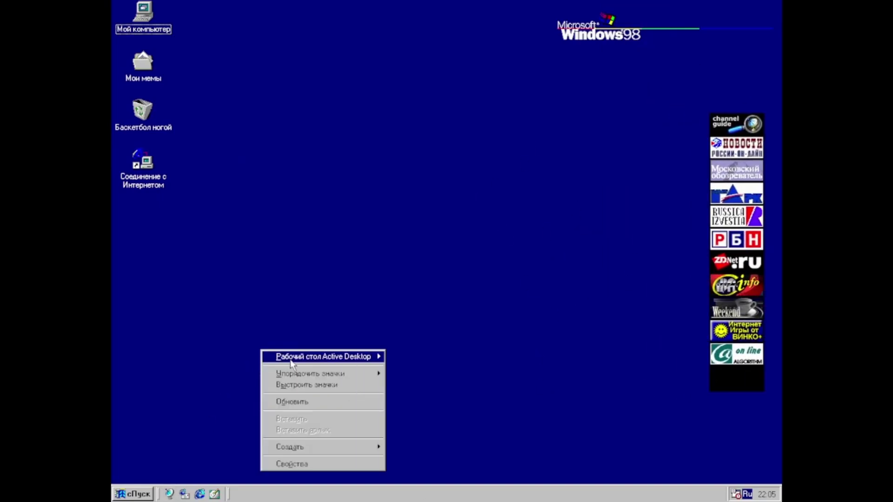
left_click(274, 463)
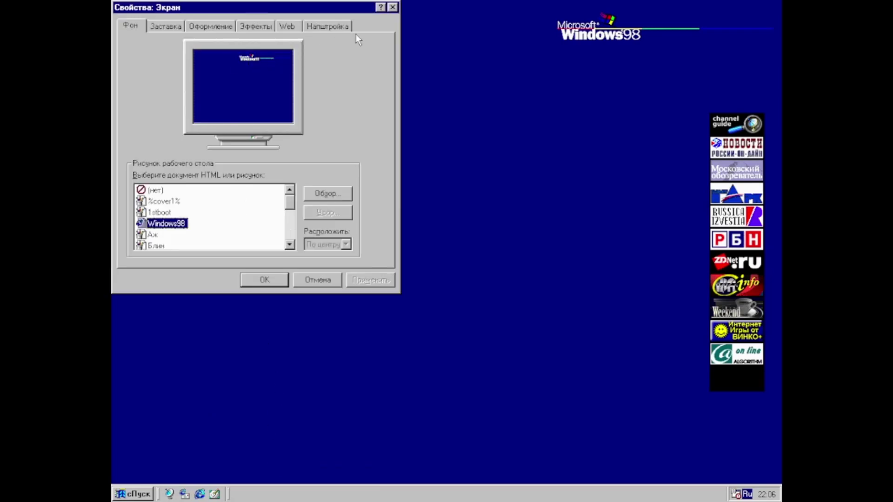
left_click(339, 27)
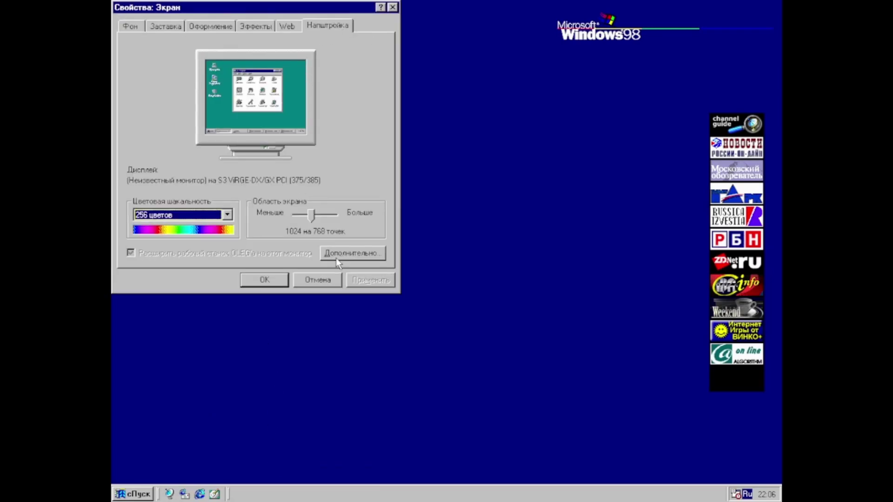
left_click(206, 213)
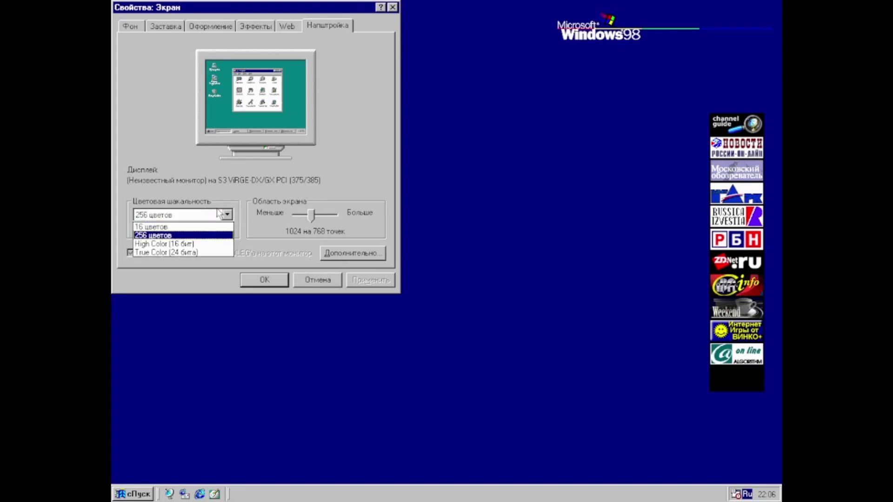
left_click(225, 191)
left_click(356, 257)
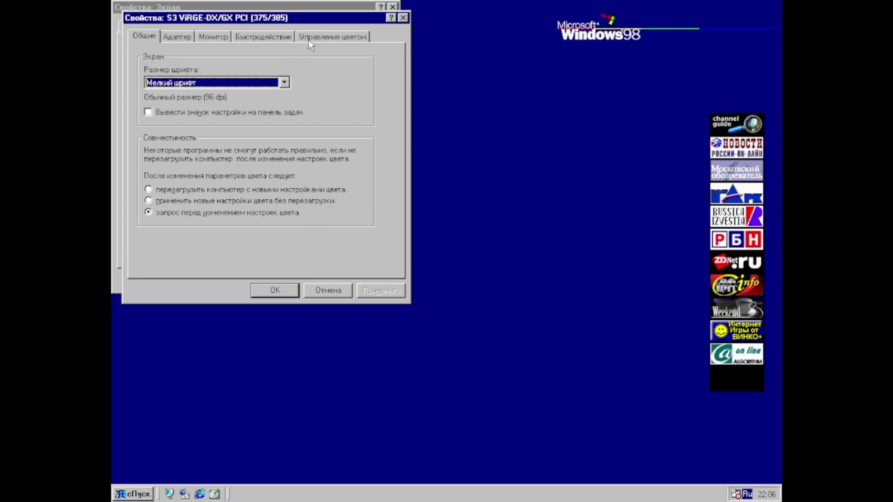
left_click(255, 84)
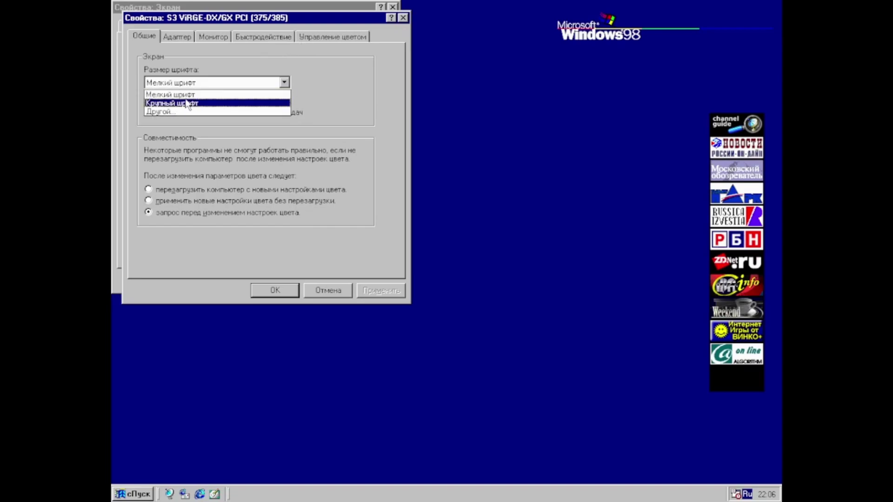
left_click(169, 112)
left_click_drag(228, 111, 262, 113)
left_click(299, 193)
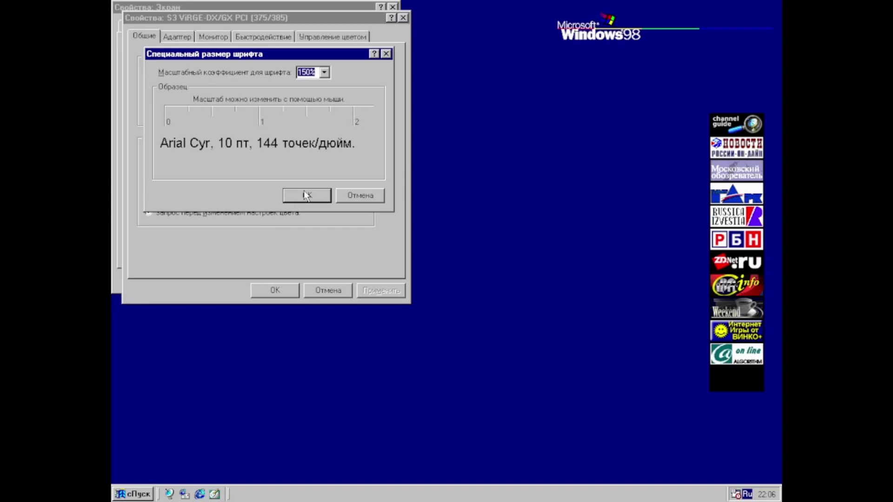
- Apply the custom font size despite the compatibility warning, and restart Windows
left_click(370, 289)
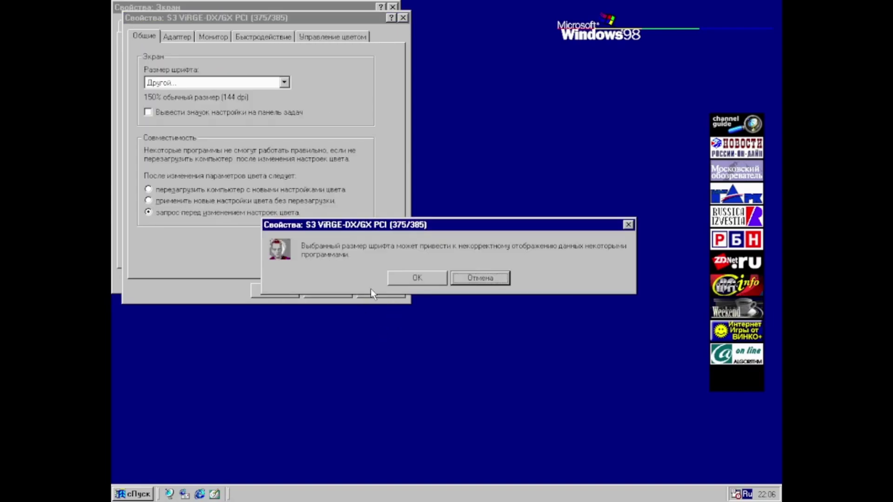
left_click(409, 280)
left_click(282, 281)
left_click(410, 279)
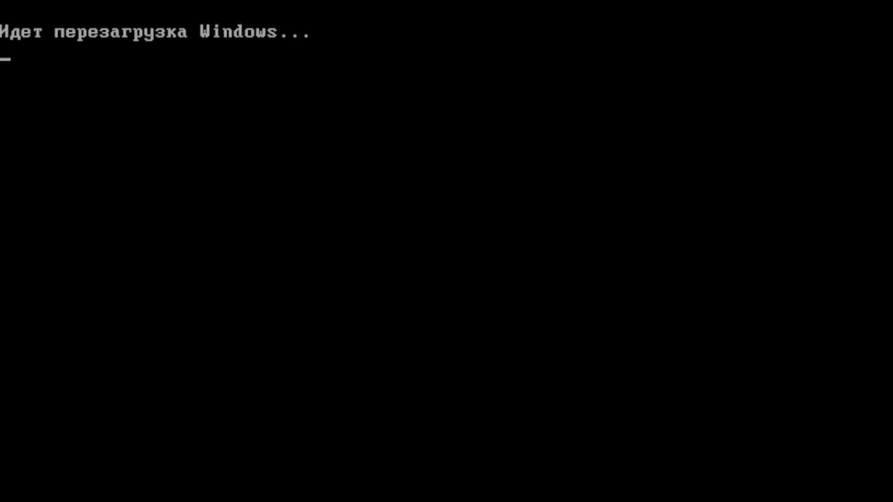